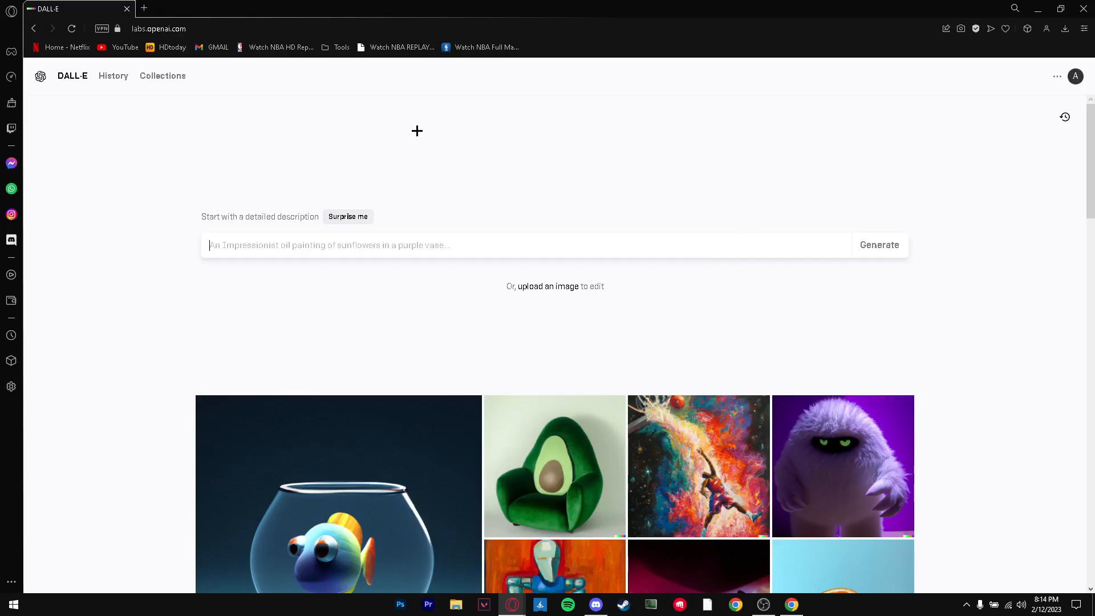
Step: Generate images from the prompt "make me a product photo of a bag with a plain black color but has a little astronaut surfing on waves as the logo"
type("make me ")
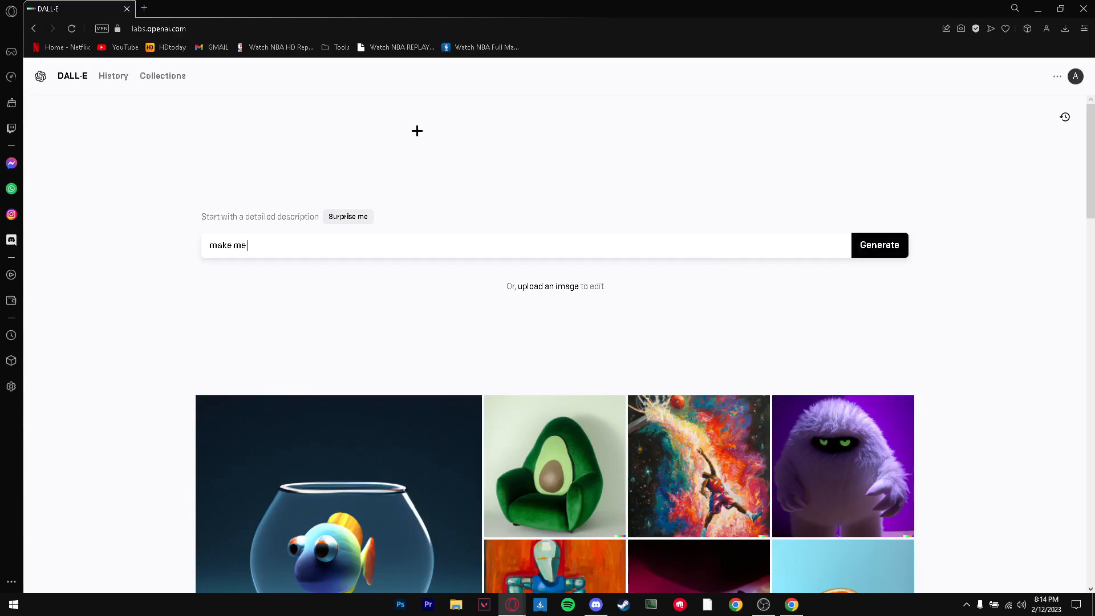
type("a product photo of a bag with a plain black color")
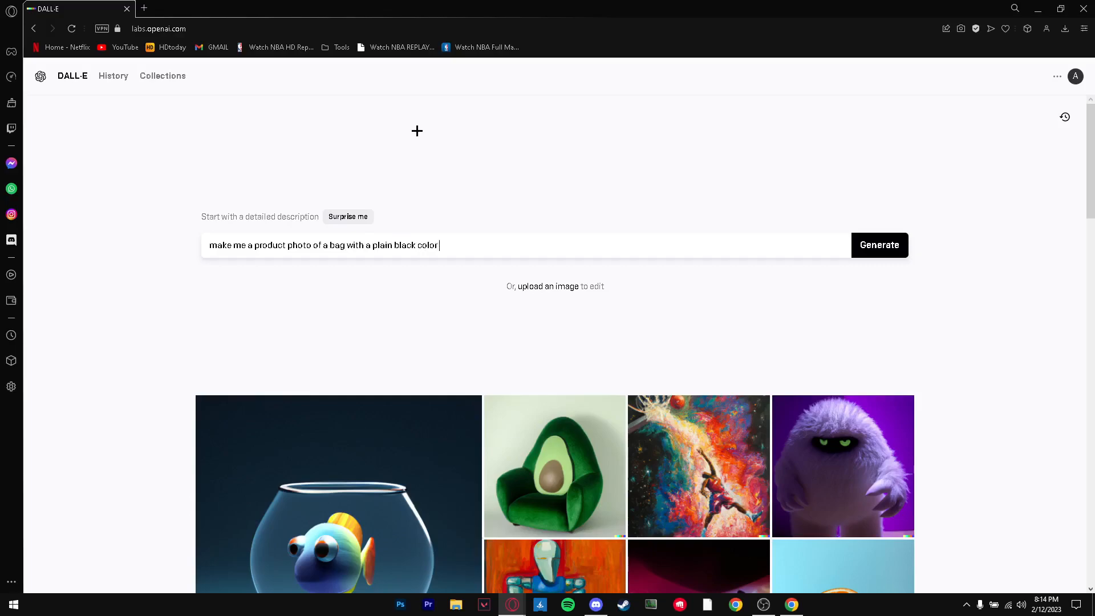
type(" but has a littl")
key("BackSpace")
key("BackSpace")
key("BackSpace")
key("BackSpace")
type("ittle astronaut surfing on waves as")
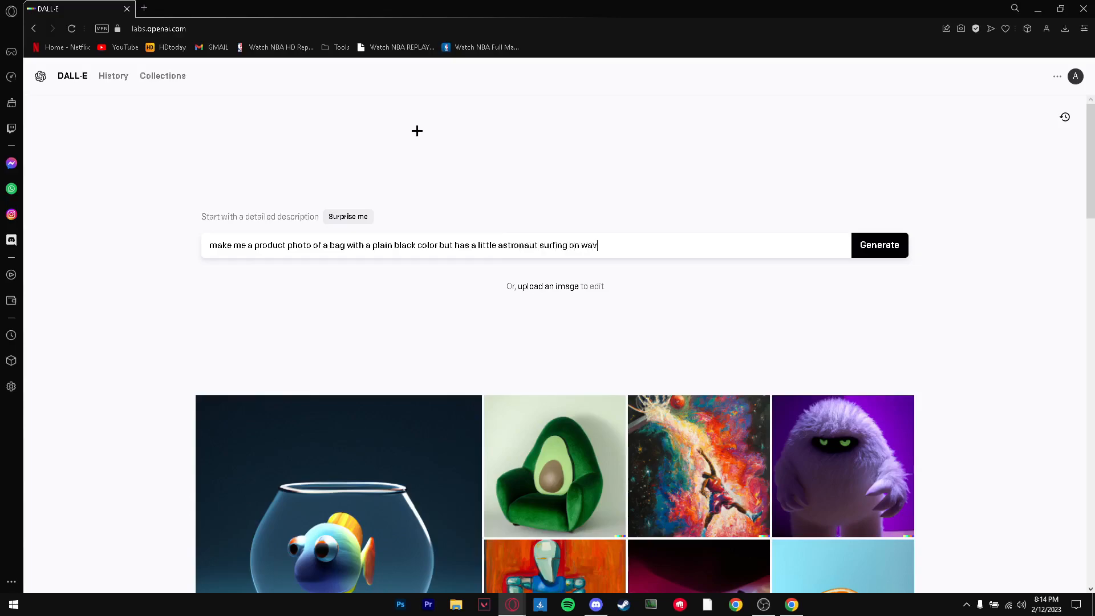
type(" the logo")
key("Return")
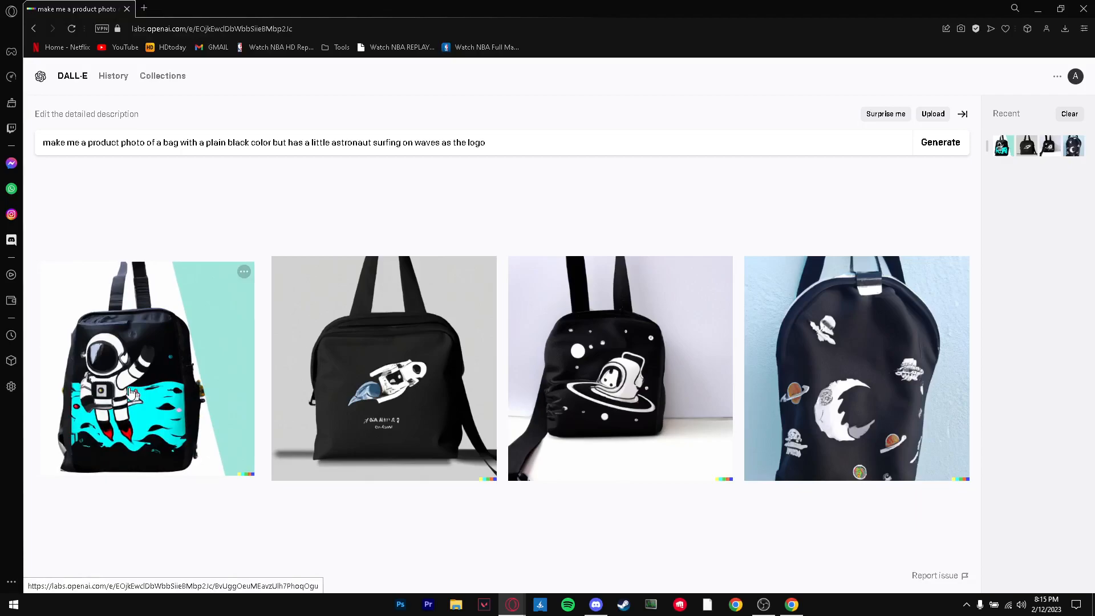
Step: Open the first generated bag image and create variations of it
left_click(169, 381)
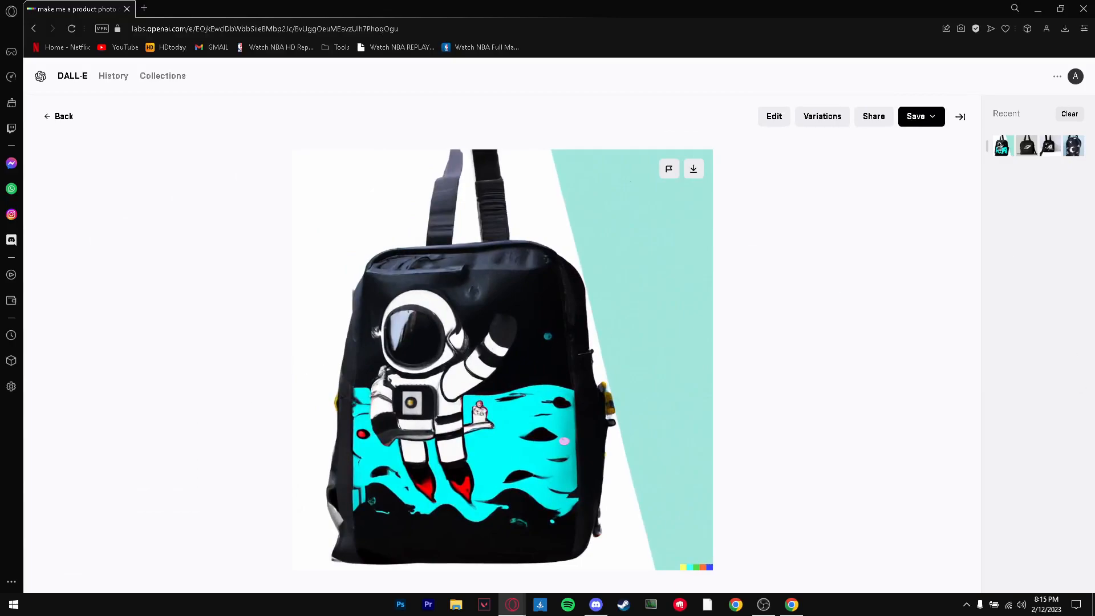
left_click(808, 116)
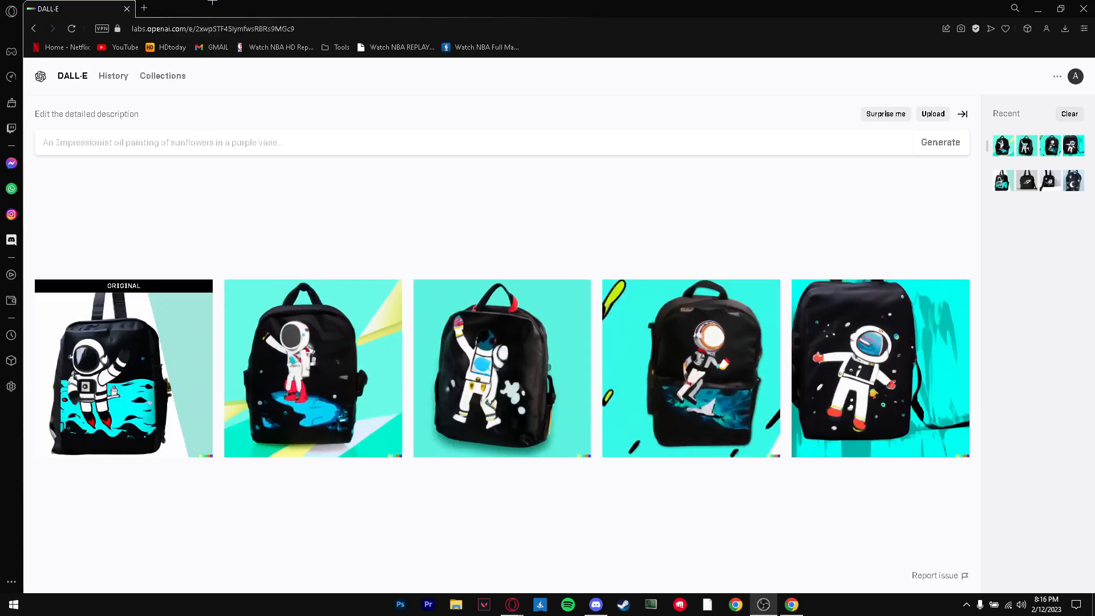
Step: Inspect the second bag variation up close and return to the variations grid
left_click(333, 349)
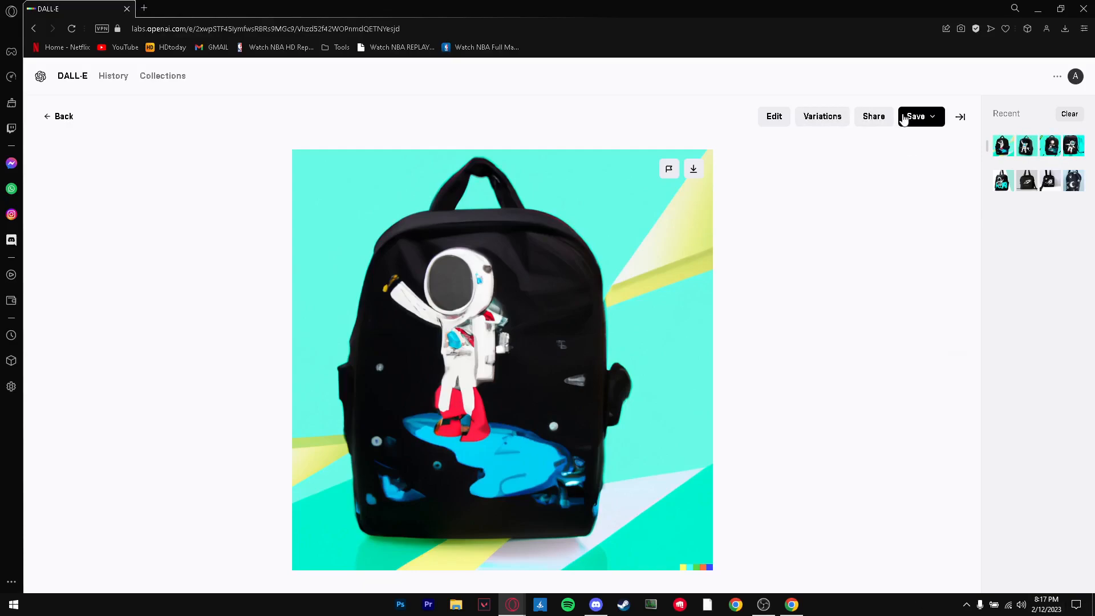
left_click(64, 116)
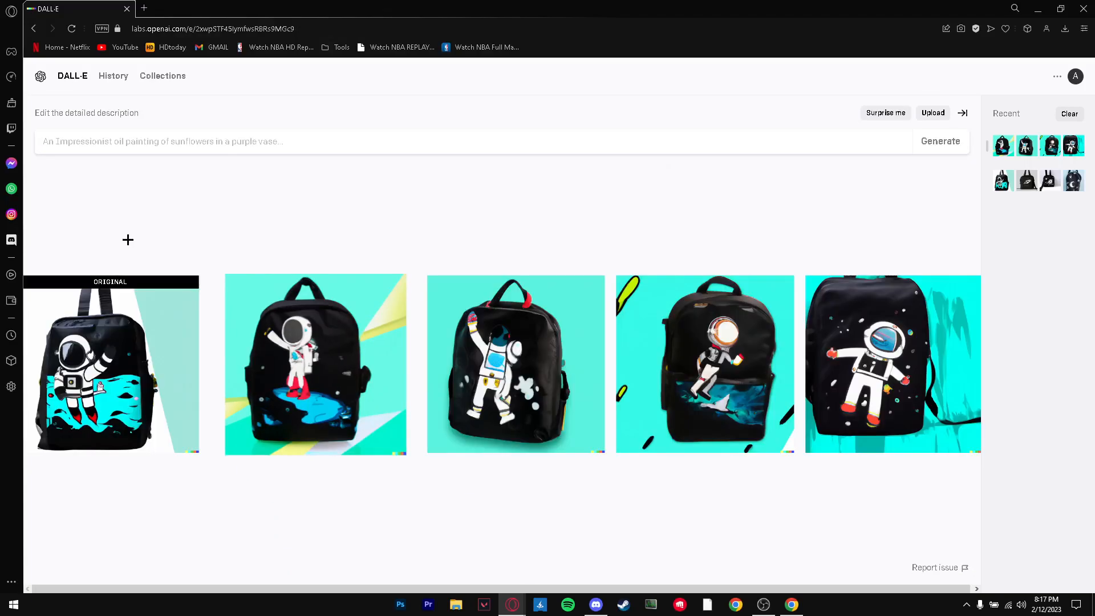
Step: Generate images from the prompt "make me a product photo for a t shirt that is plain white with black dots all over it. and add a little drawing of fire in the middle"
left_click(181, 151)
type("make me")
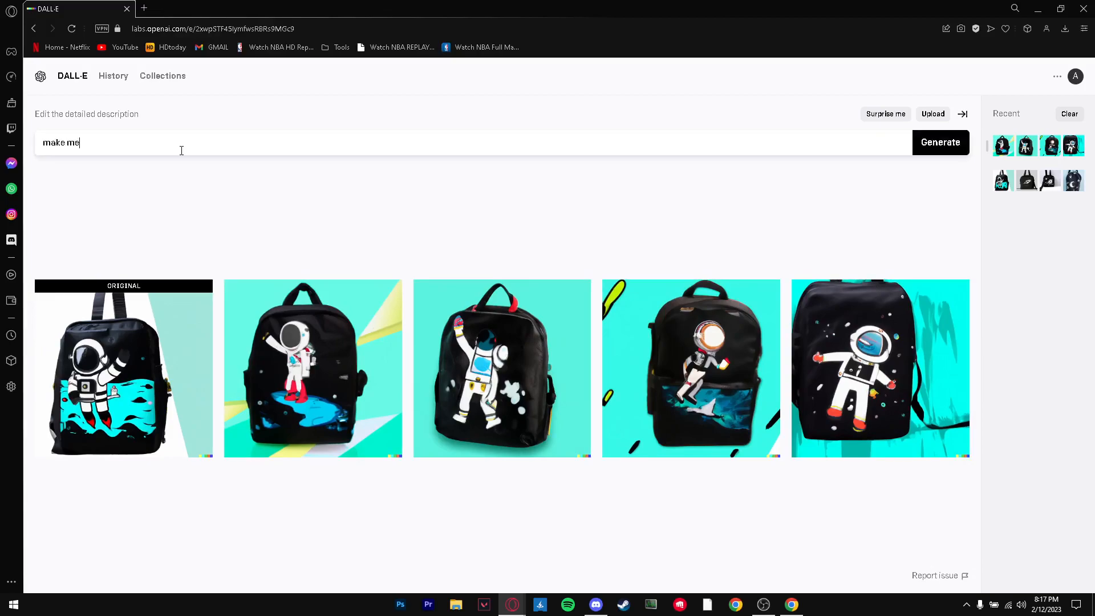
type(" a product photo")
type(" for my clothin")
key("BackSpace")
key("BackSpace")
key("BackSpace")
key("BackSpace")
key("BackSpace")
key("BackSpace")
key("BackSpace")
key("BackSpace")
key("BackSpace")
key("BackSpace")
type("r gu")
key("BackSpace")
key("BackSpace")
type("a t shirt that has ")
type("a")
key("BackSpace")
key("BackSpace")
key("BackSpace")
key("BackSpace")
key("BackSpace")
key("BackSpace")
type("is plain white with b")
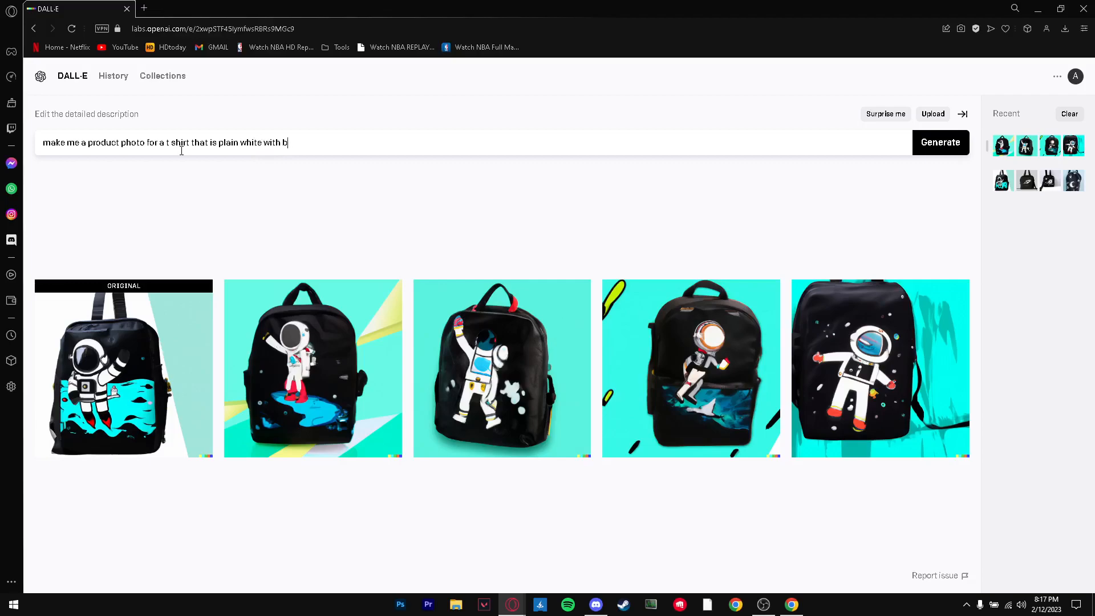
key("BackSpace")
type("a cow")
key("BackSpace")
key("BackSpace")
key("BackSpace")
type("cow pat")
key("BackSpace")
key("BackSpace")
key("BackSpace")
key("BackSpace")
key("BackSpace")
key("BackSpace")
key("BackSpace")
key("BackSpace")
key("BackSpace")
key("BackSpace")
key("BackSpace")
key("BackSpace")
type("ith black dots all over it. and f")
key("BackSpace")
type("add a little drawing od")
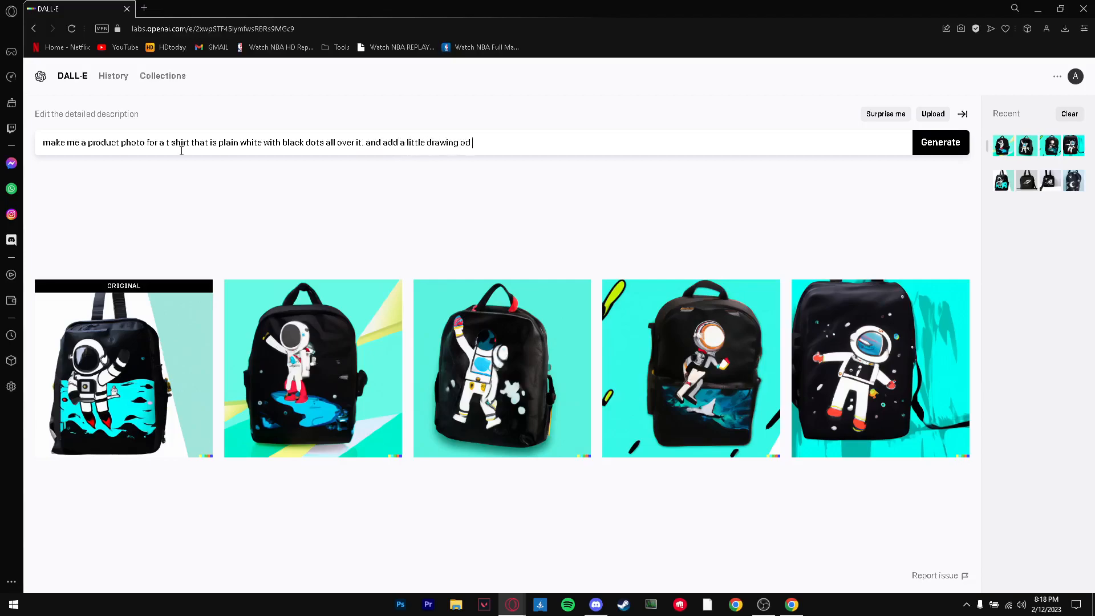
key("BackSpace")
key("BackSpace")
type("f d")
key("BackSpace")
type("fire in th")
type("dle")
key("Return")
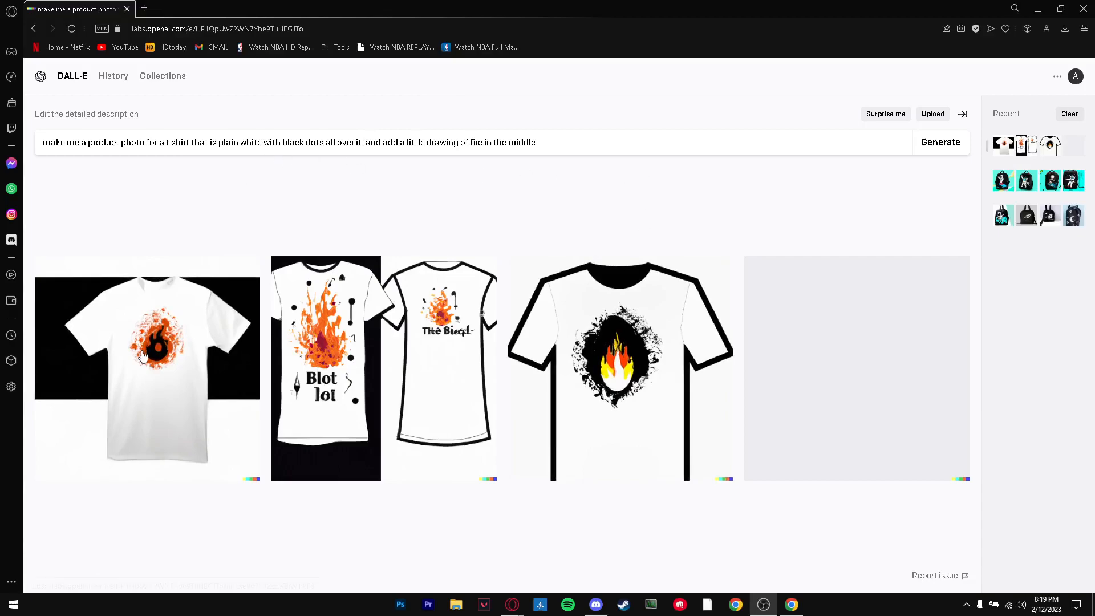
Step: Create variations of the first T-shirt image and open the original for a closer look
left_click(163, 363)
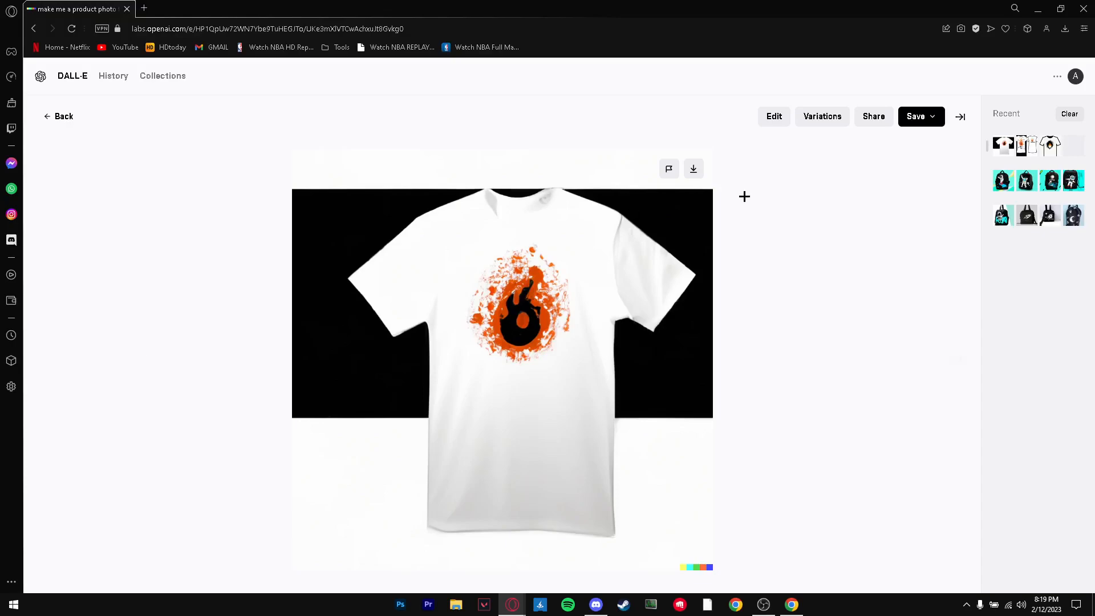
left_click(820, 120)
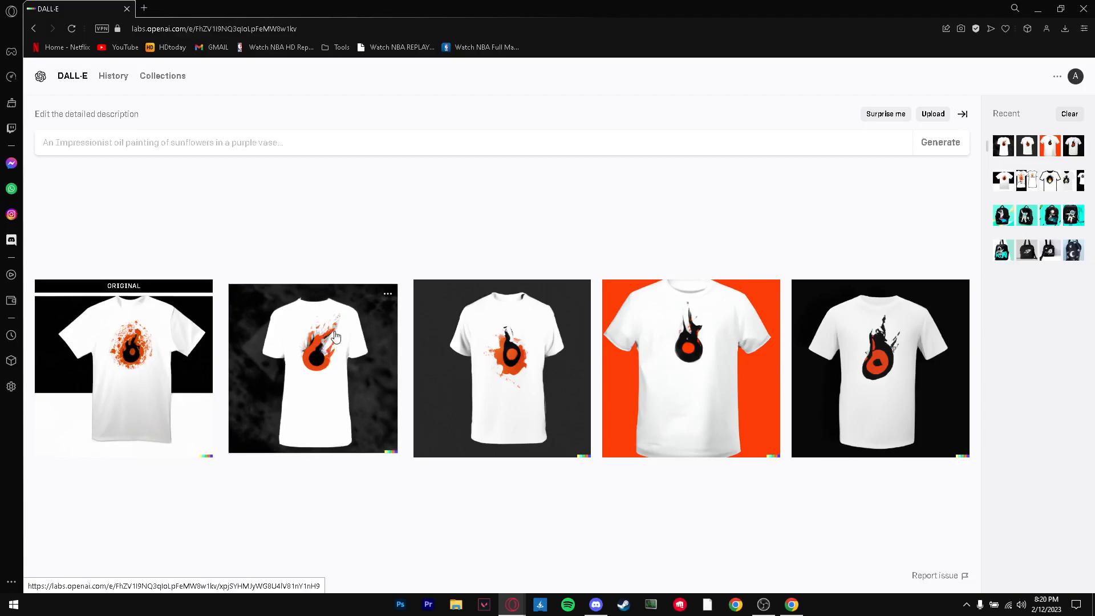
left_click(93, 349)
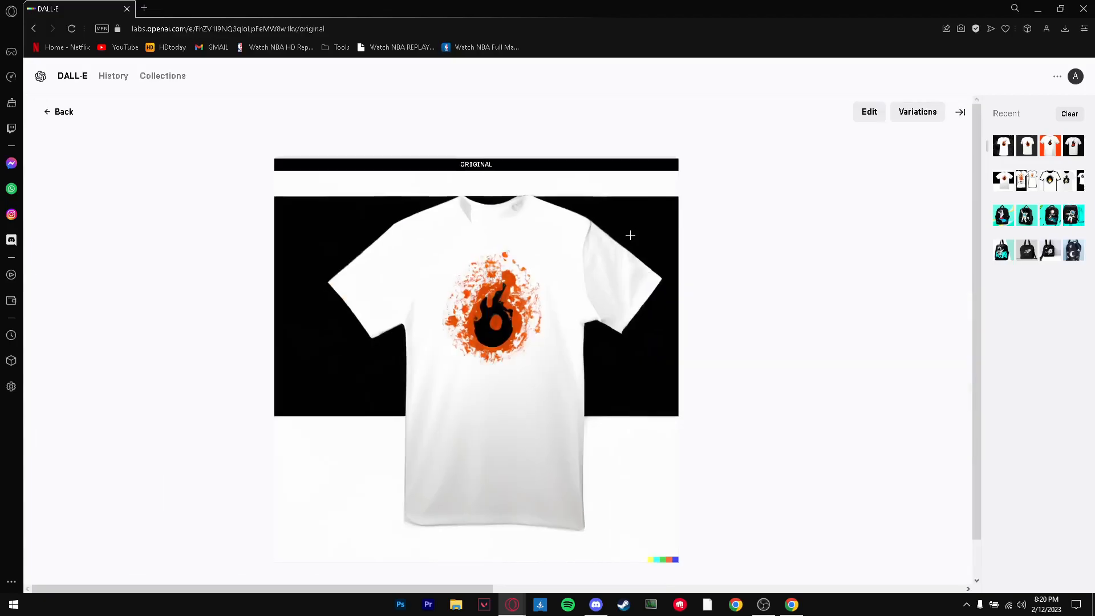